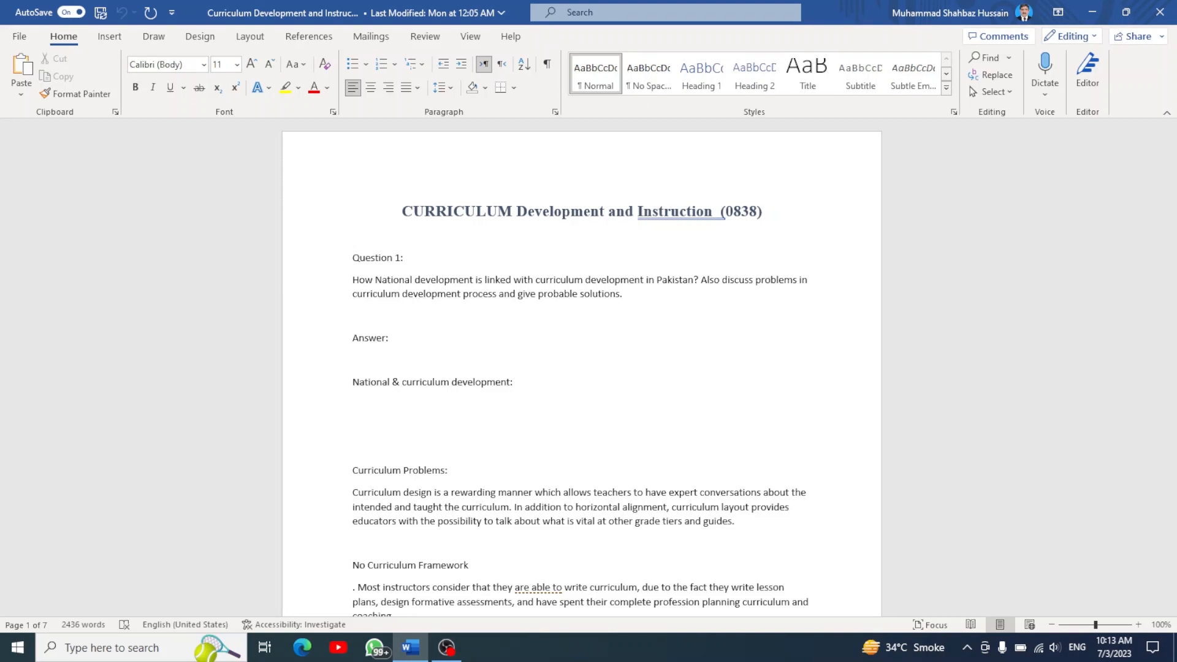
- Copy the title line "CURRICULUM Development and Instruction (0838)" and create a new blank document
key(Up)
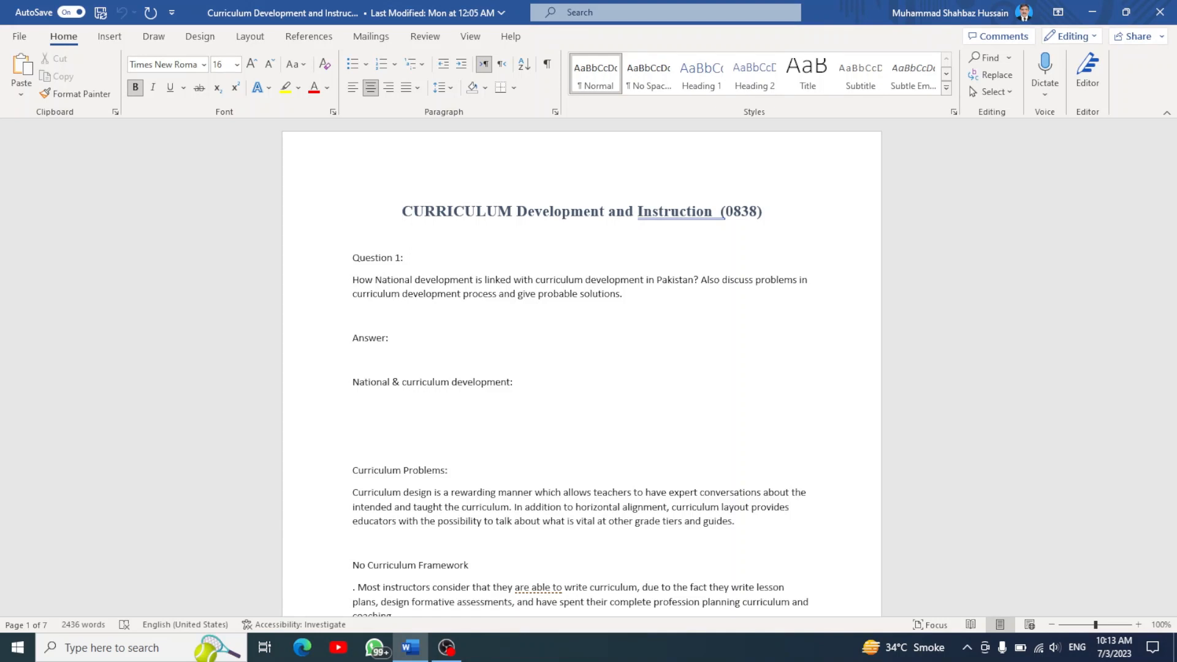
key(shift+Down)
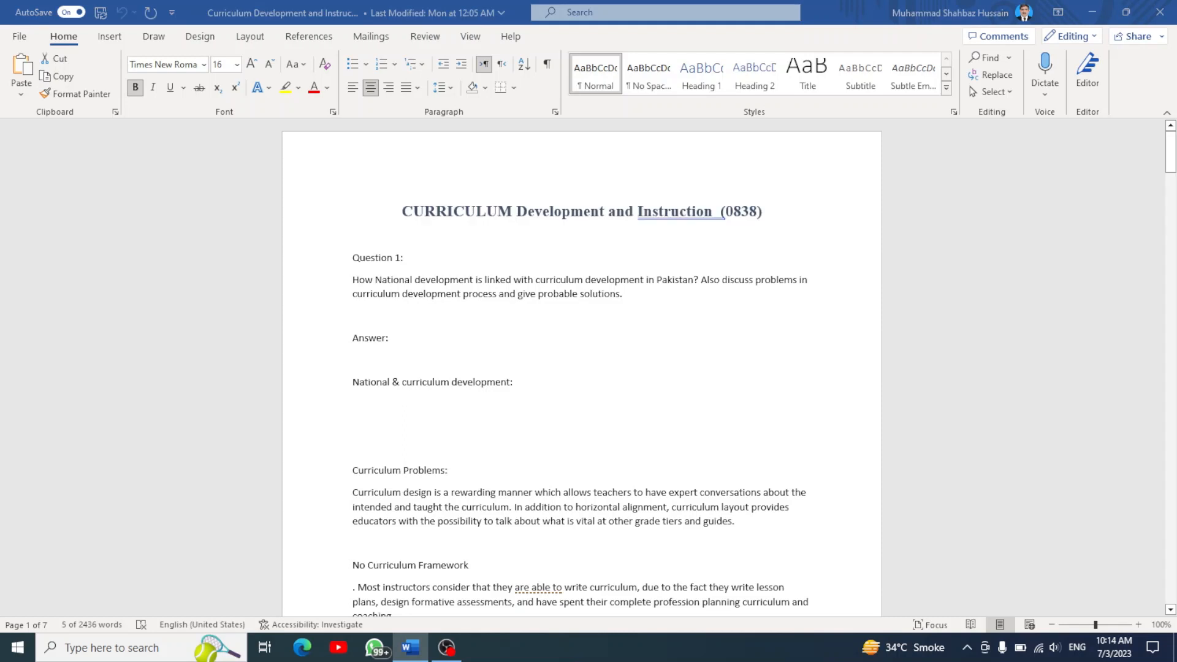
key(ctrl+n)
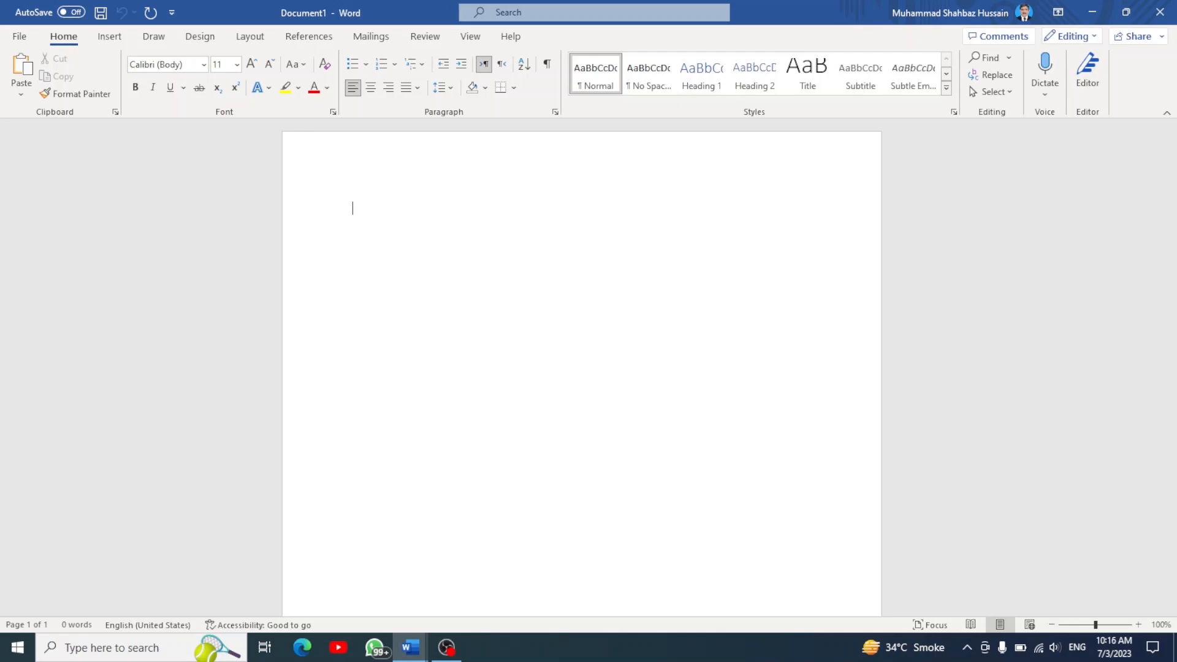
- Paste the copied title into the blank document with Paste Special as a Microsoft Word Document Object
key(ctrl+alt+v)
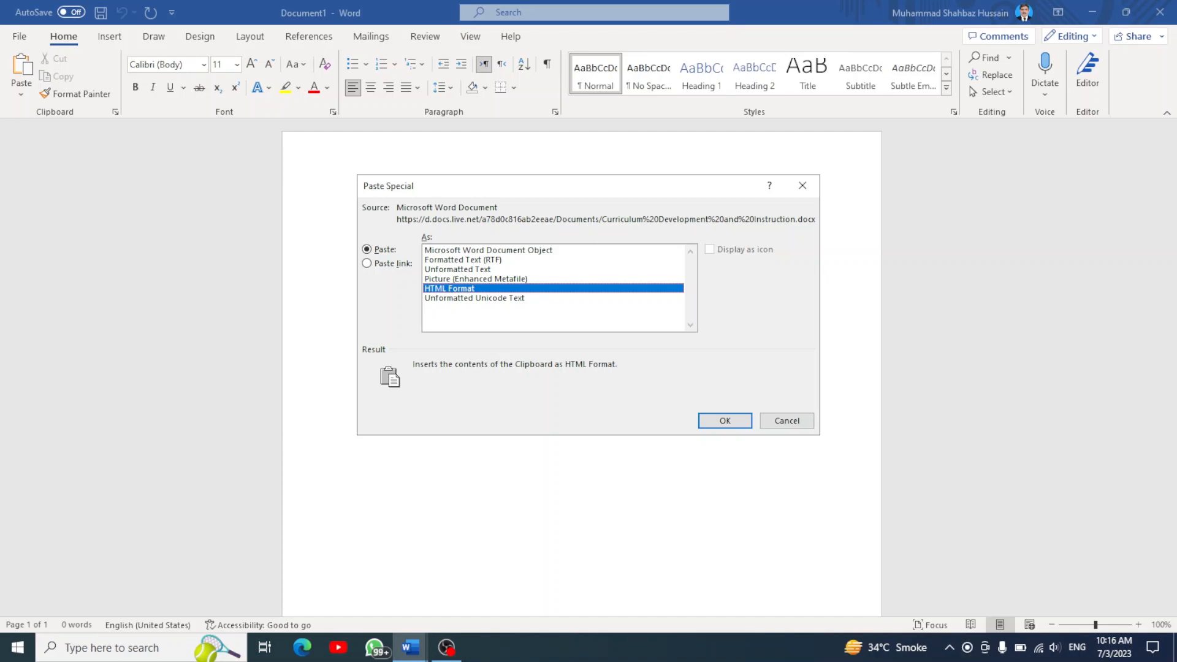
key(Up)
key(Up)
key(Up)
key(Up)
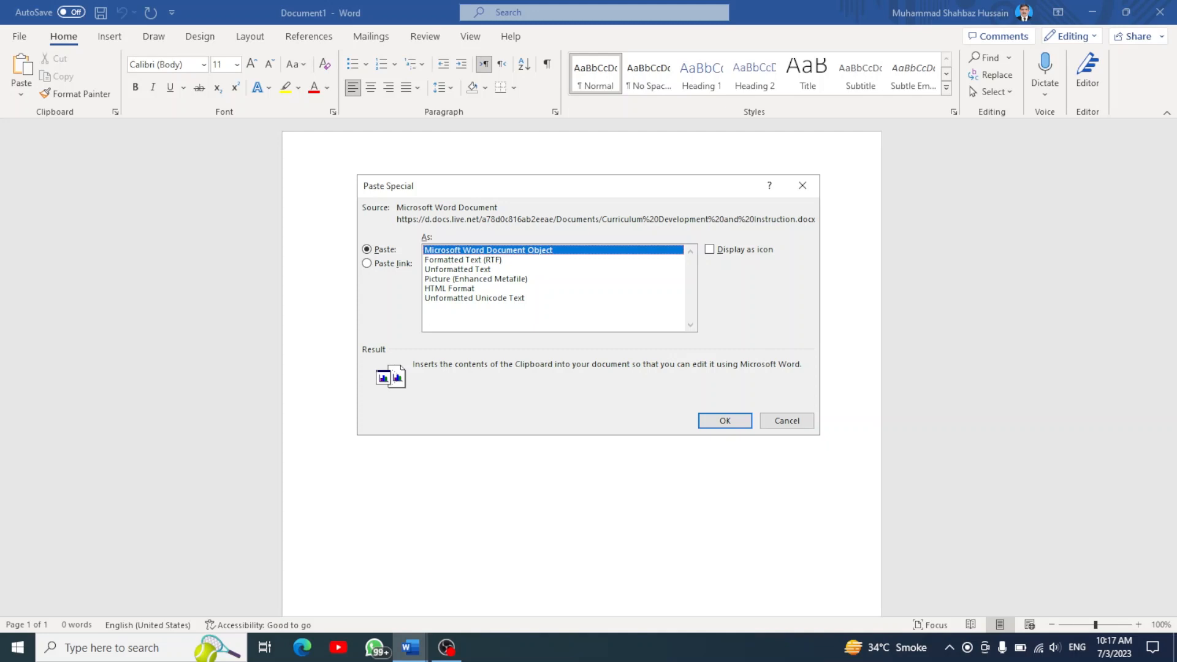
key(Return)
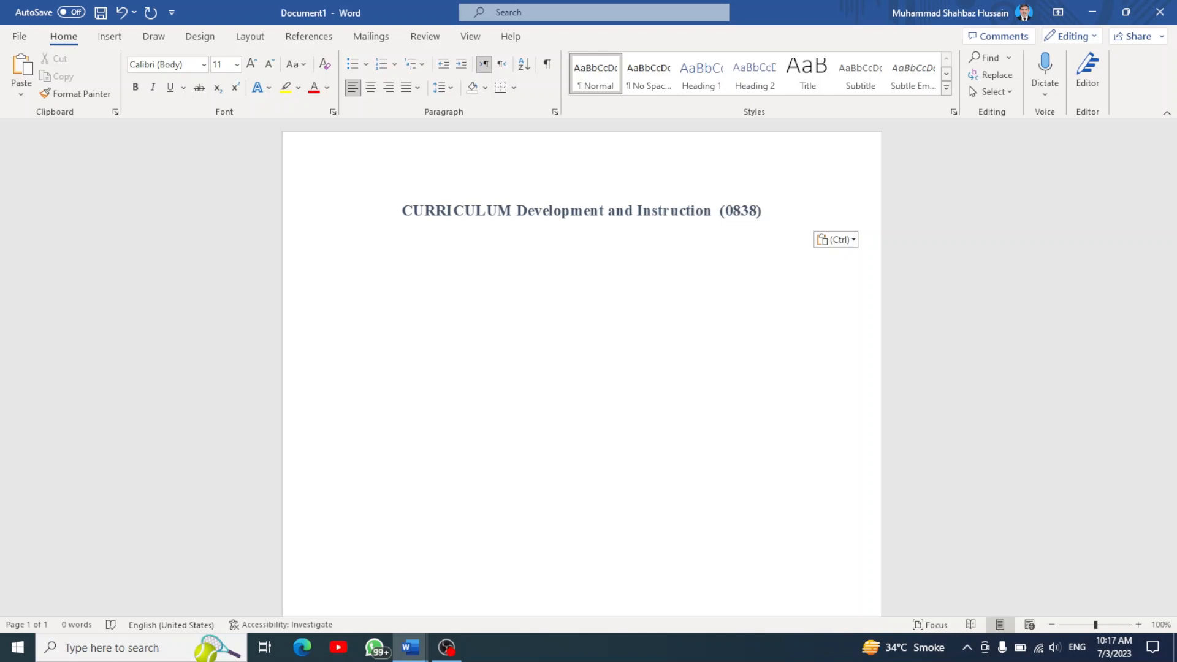
- Paste the title again below the embedded object with Paste Special as Formatted Text (RTF)
click(352, 266)
key(ctrl+alt+v)
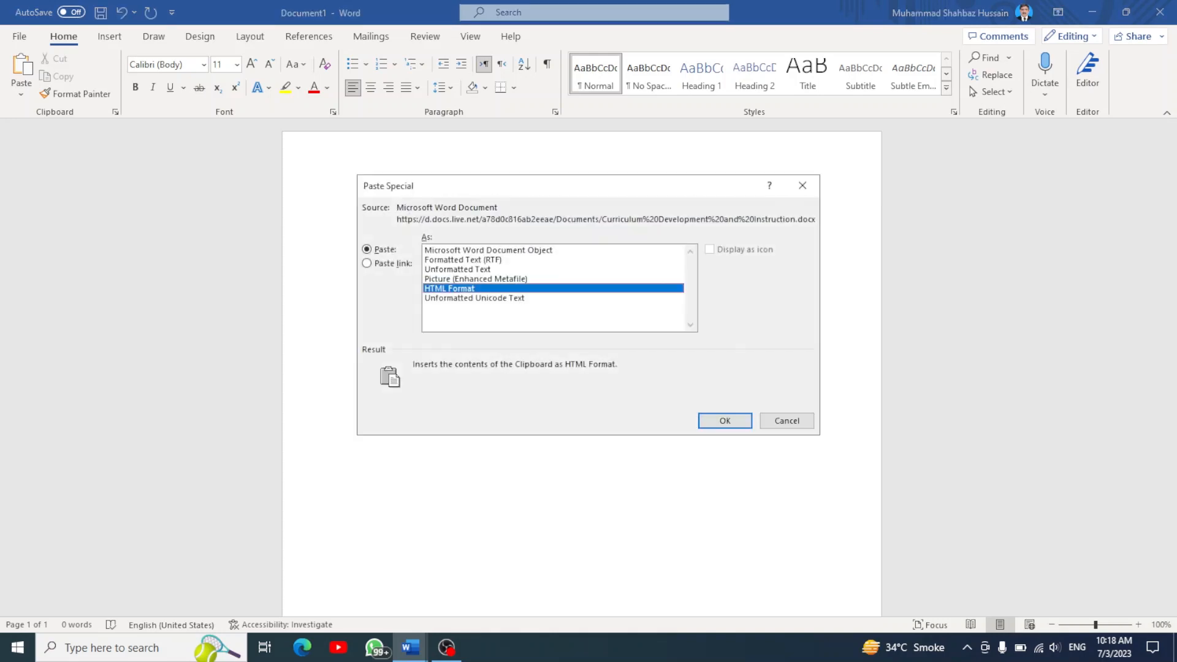
key(Up)
key(Up)
key(Up)
key(Up)
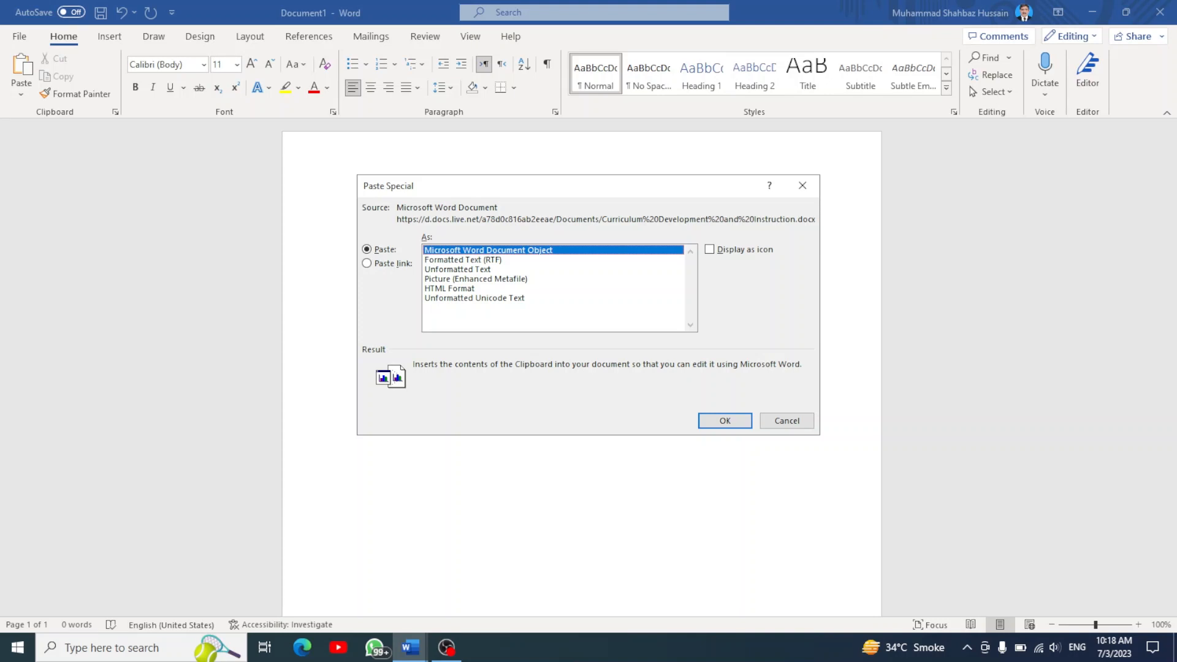
key(Down)
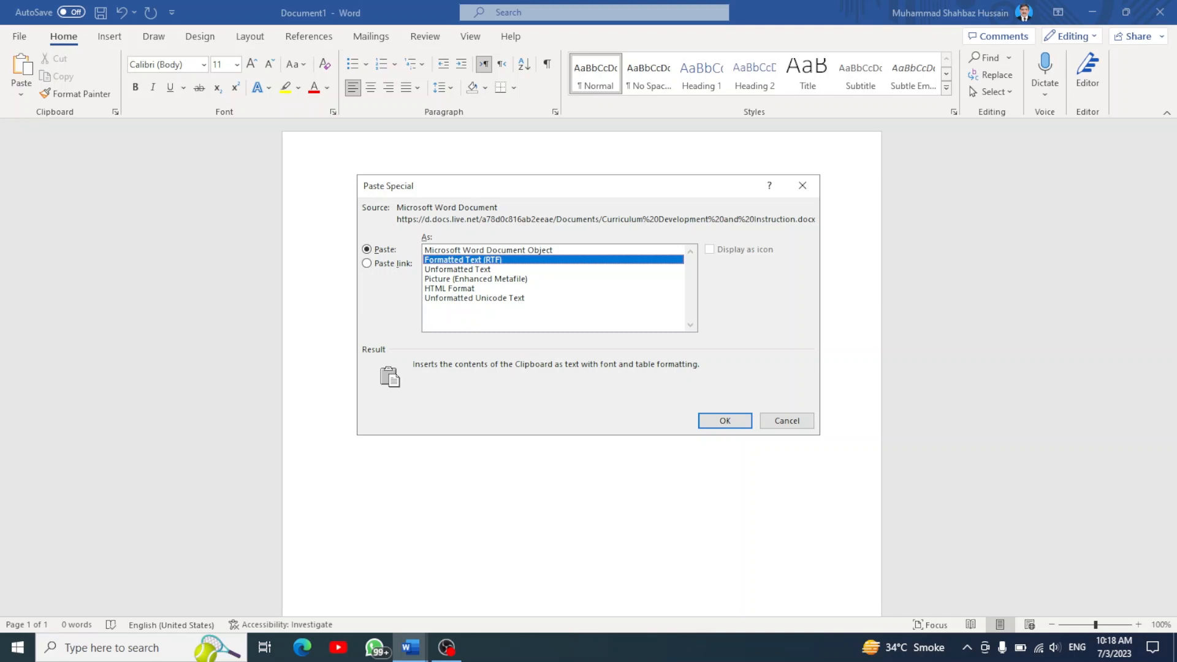
key(Return)
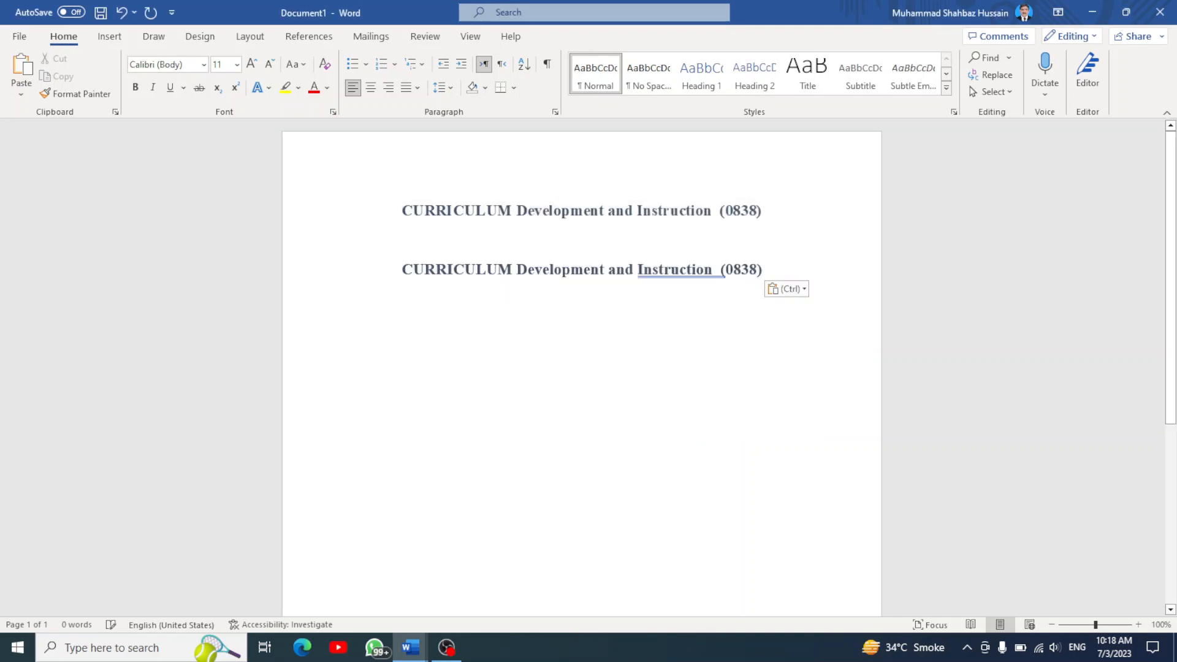
- Paste the title below the formatted copy with Paste Special as Unformatted Text
click(402, 269)
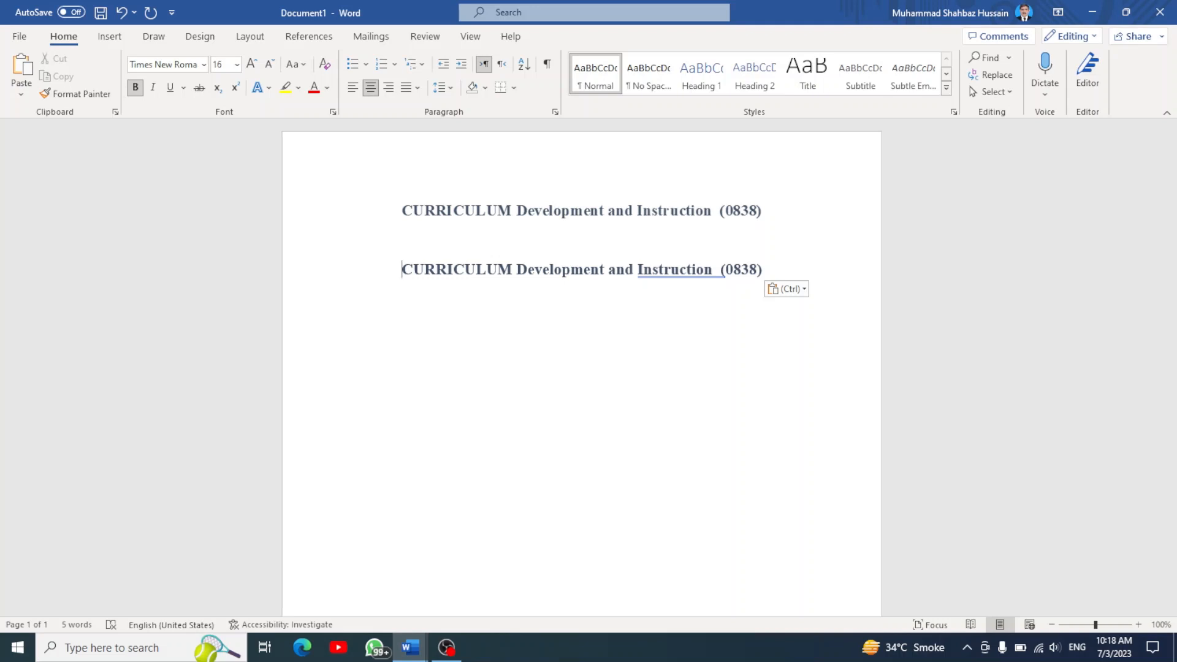
click(373, 284)
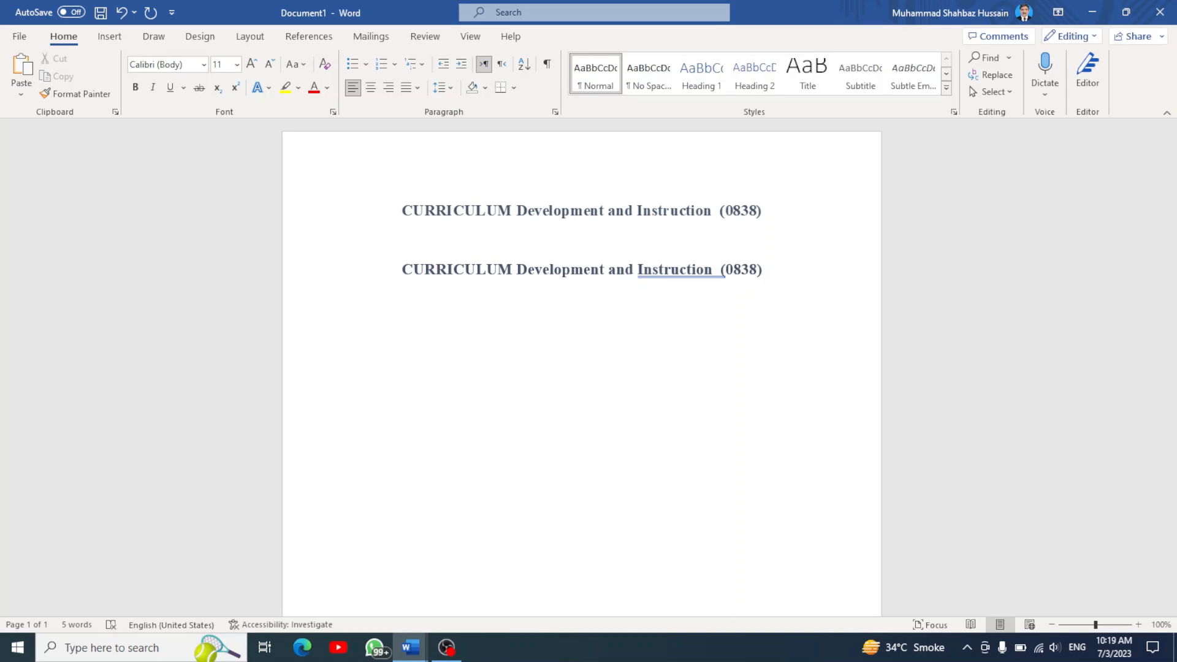
key(ctrl+alt+v)
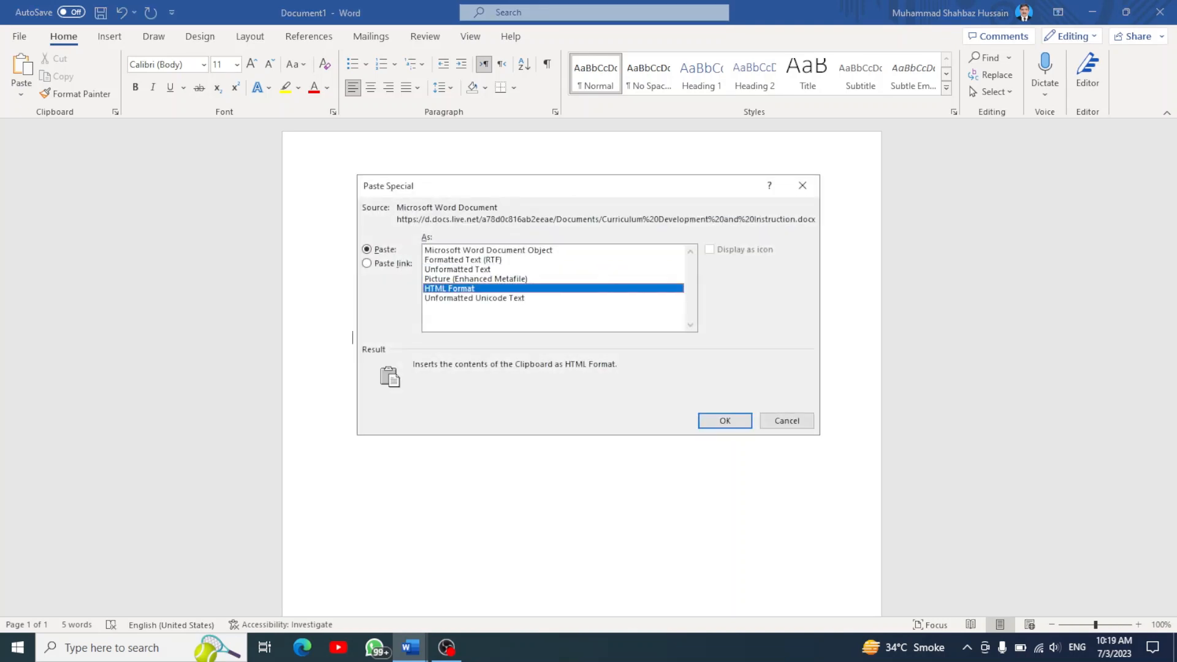
key(Up)
key(Up)
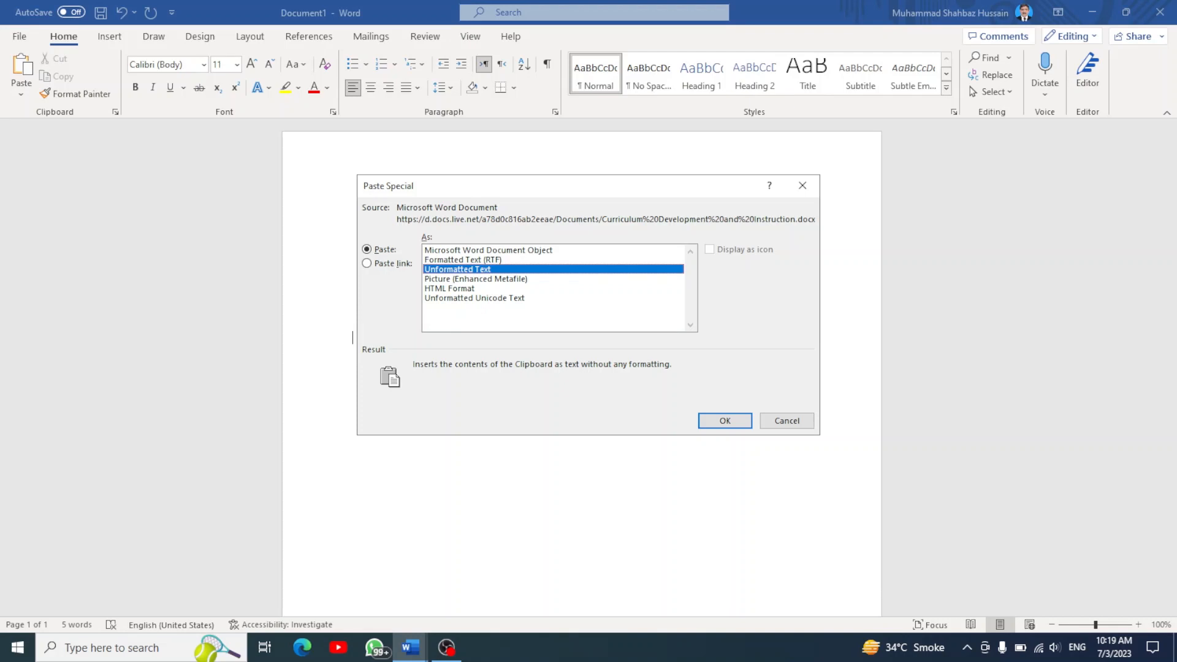
key(Return)
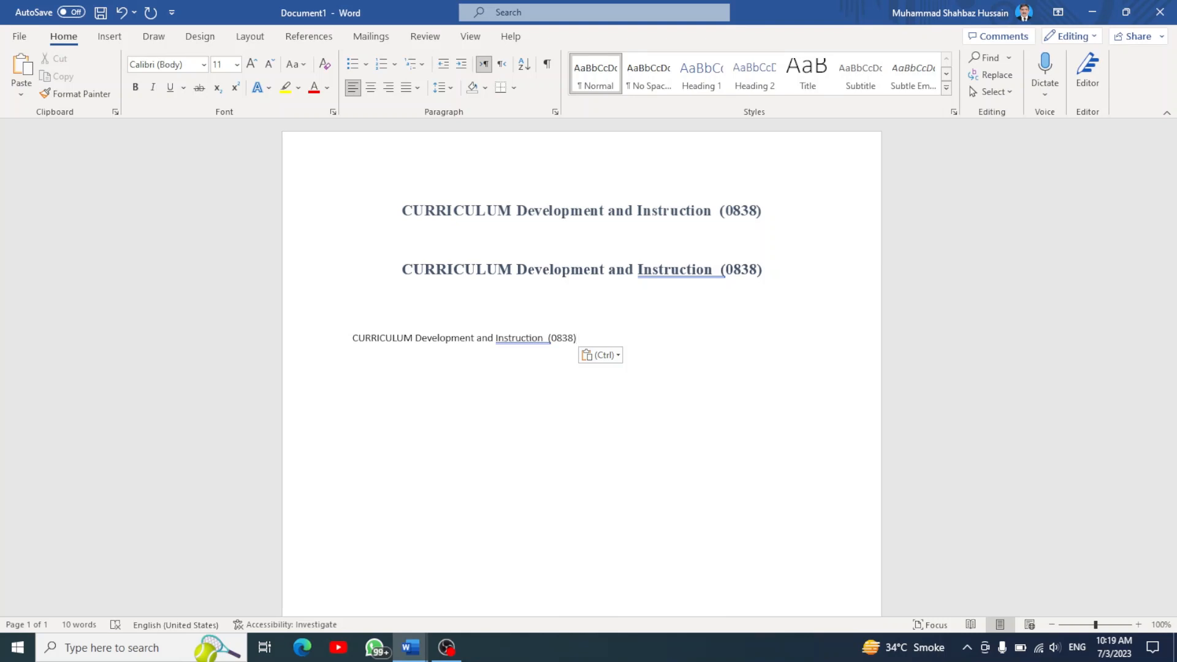
- Start a new line below the plain copy and paste the title with Paste Special as Picture (Enhanced Metafile)
key(Return)
key(ctrl+alt+v)
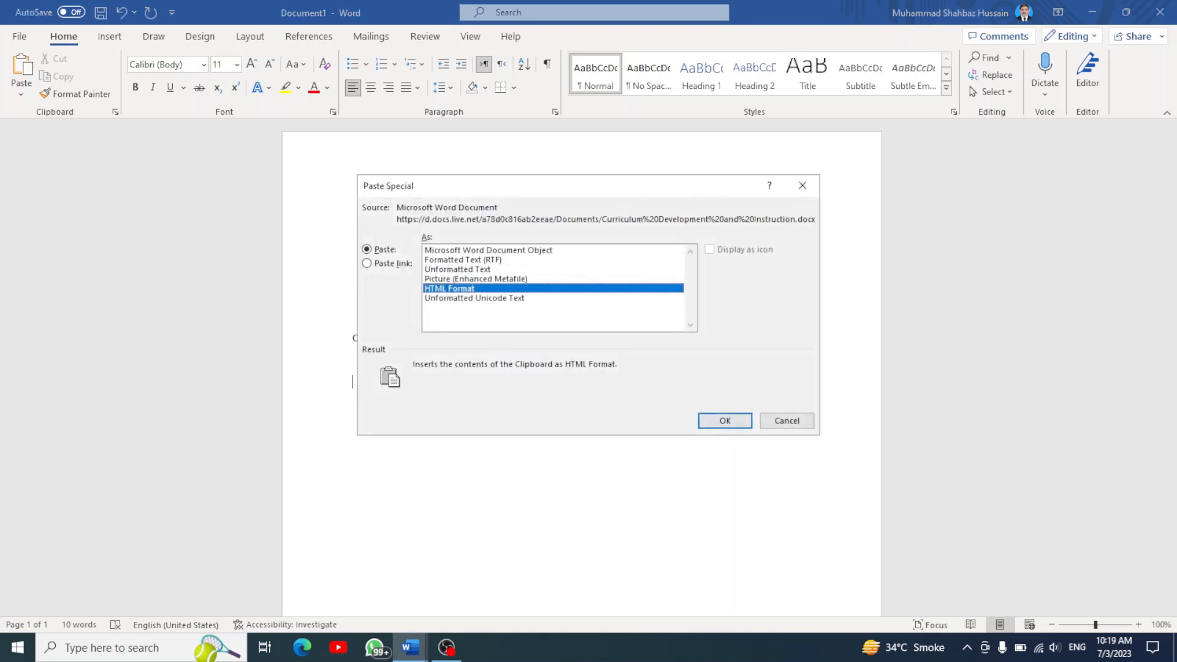
key(Up)
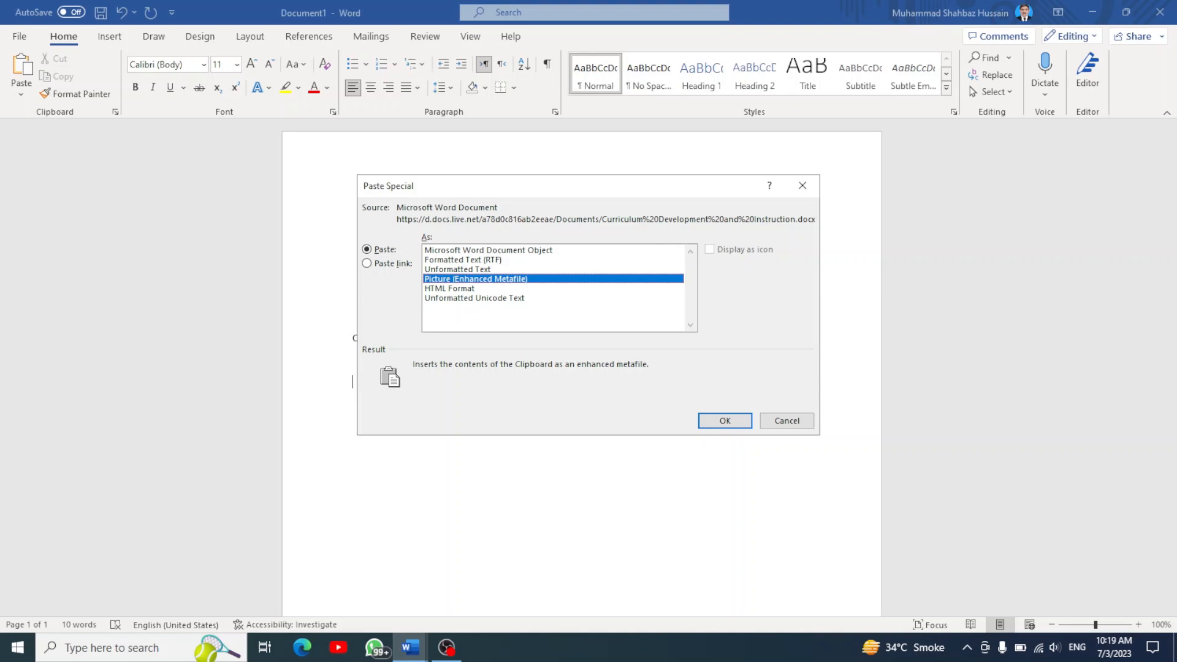
key(Return)
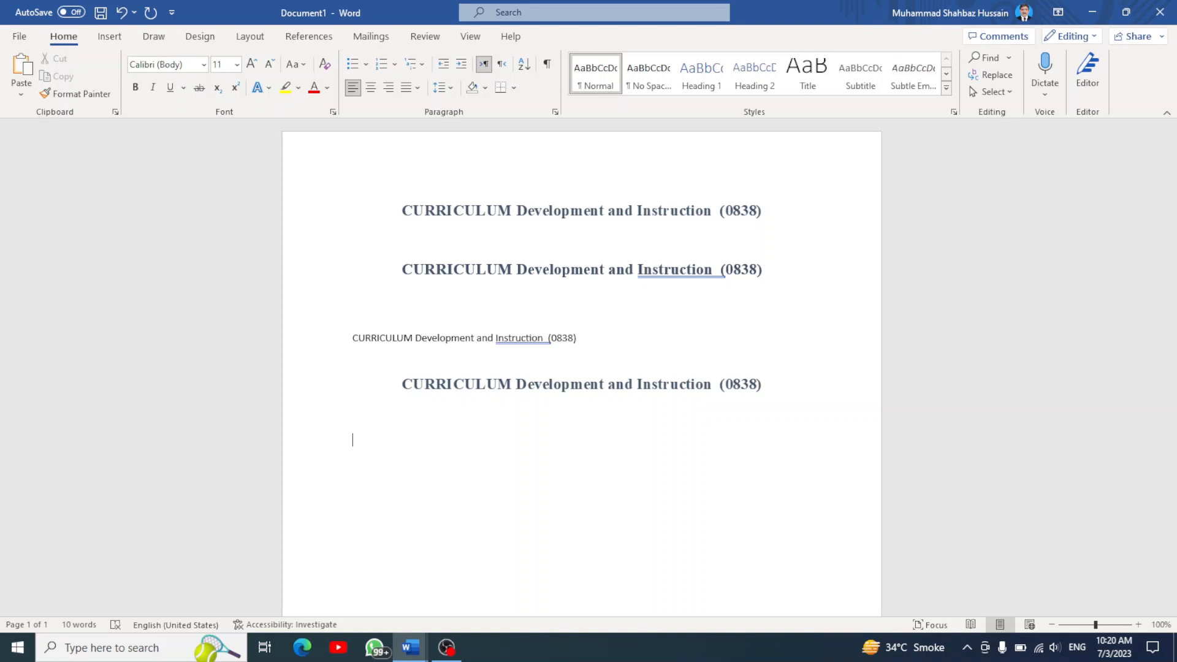
- Paste the title below the picture with Paste Special as Unformatted Unicode Text
key(ctrl+alt+v)
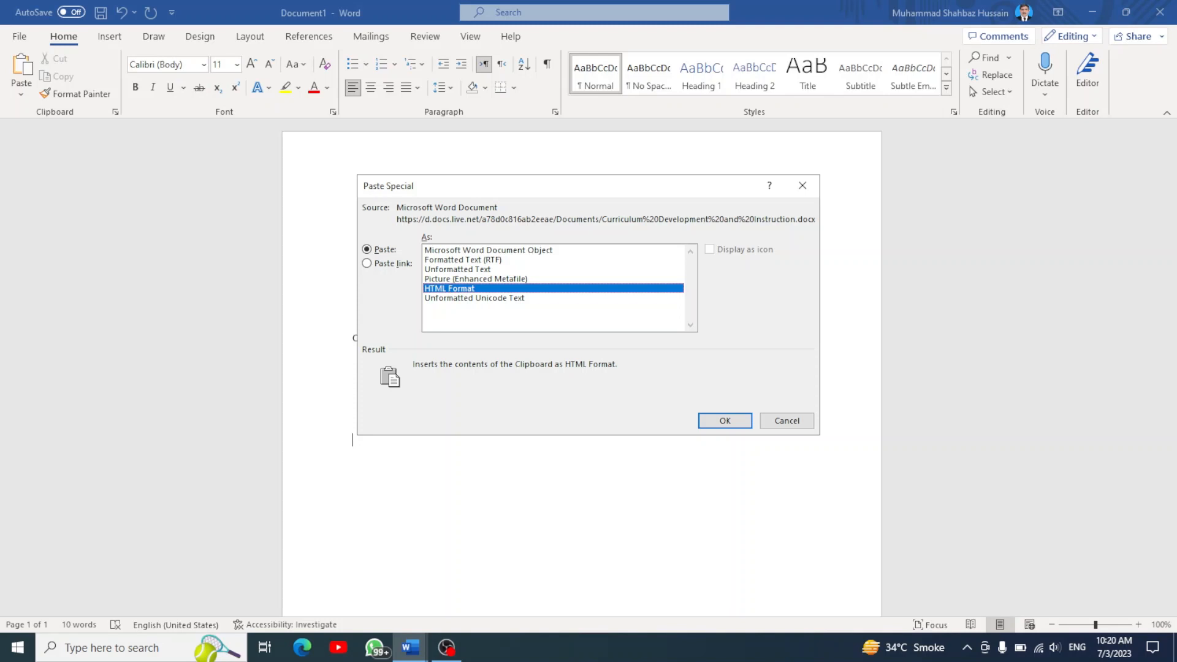
click(474, 298)
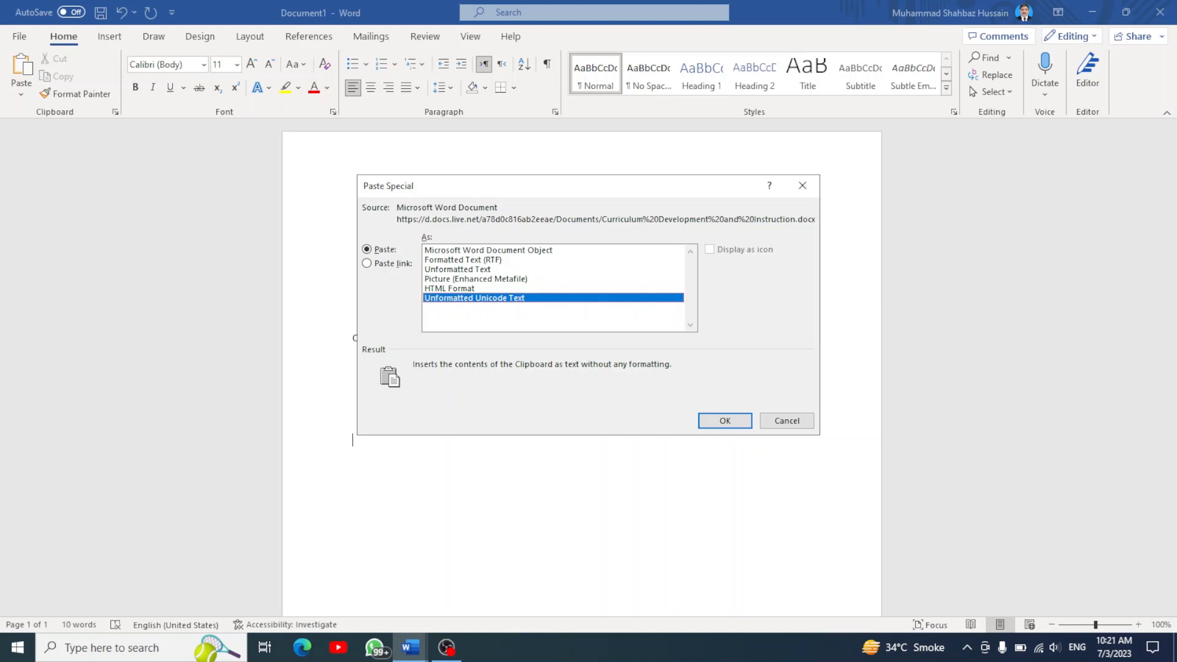
key(Return)
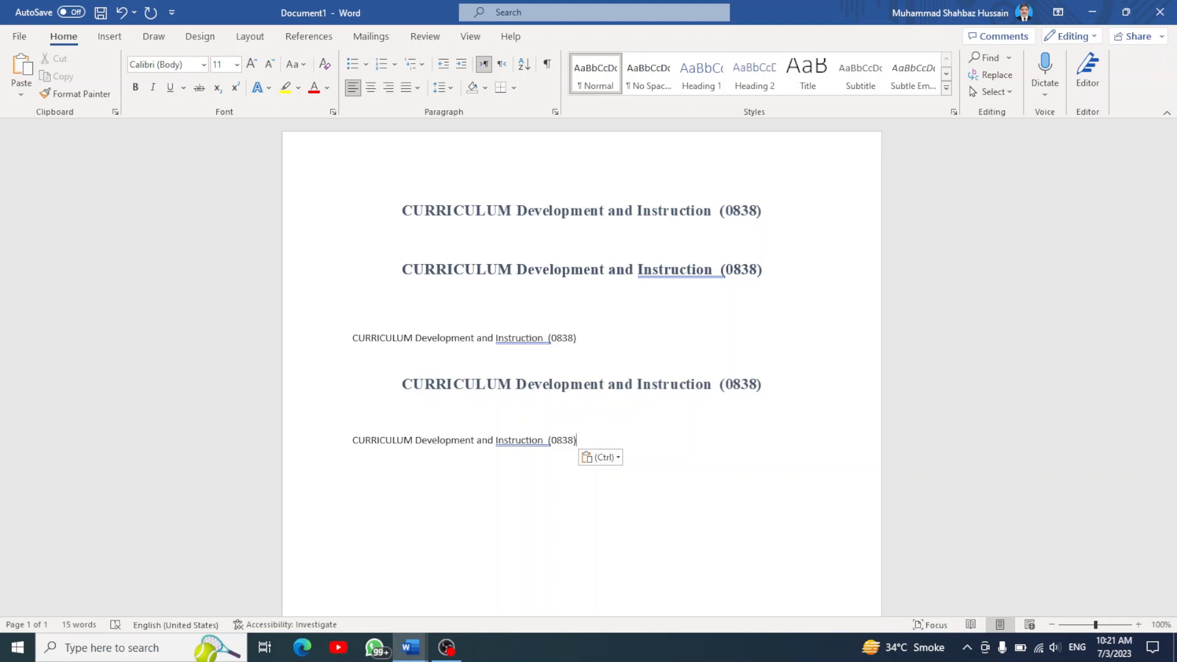
- Start a new line after the Unicode copy, preview the paste options and paste the title with Merge Formatting
key(Return)
key(alt)
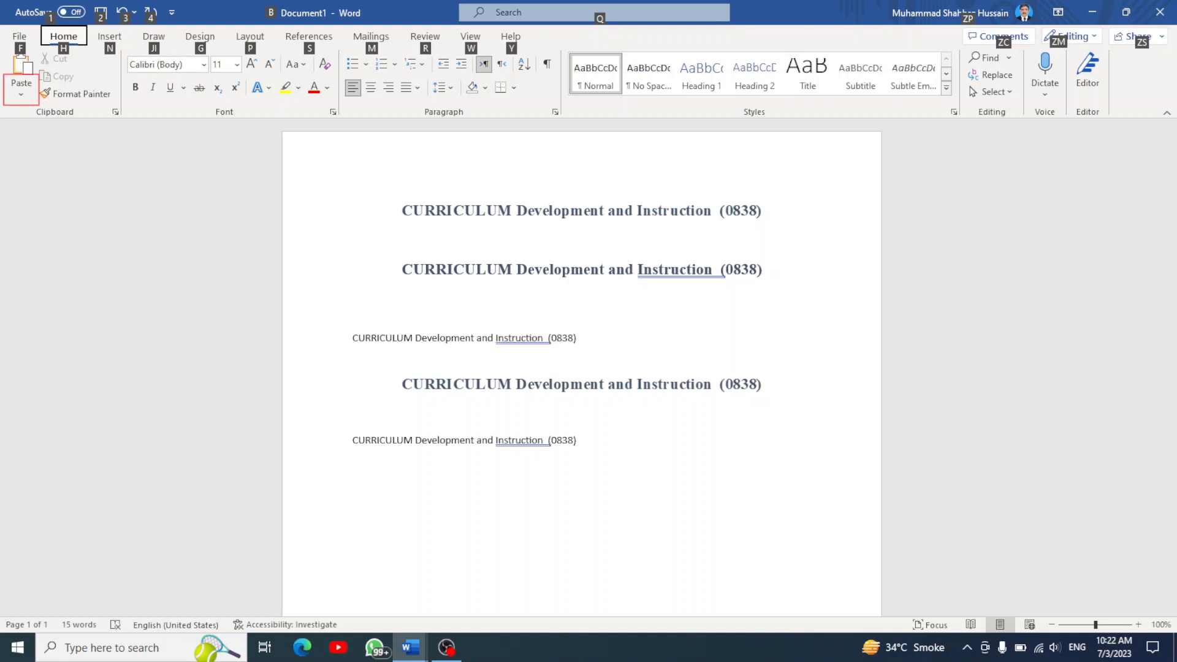
key(h)
key(v)
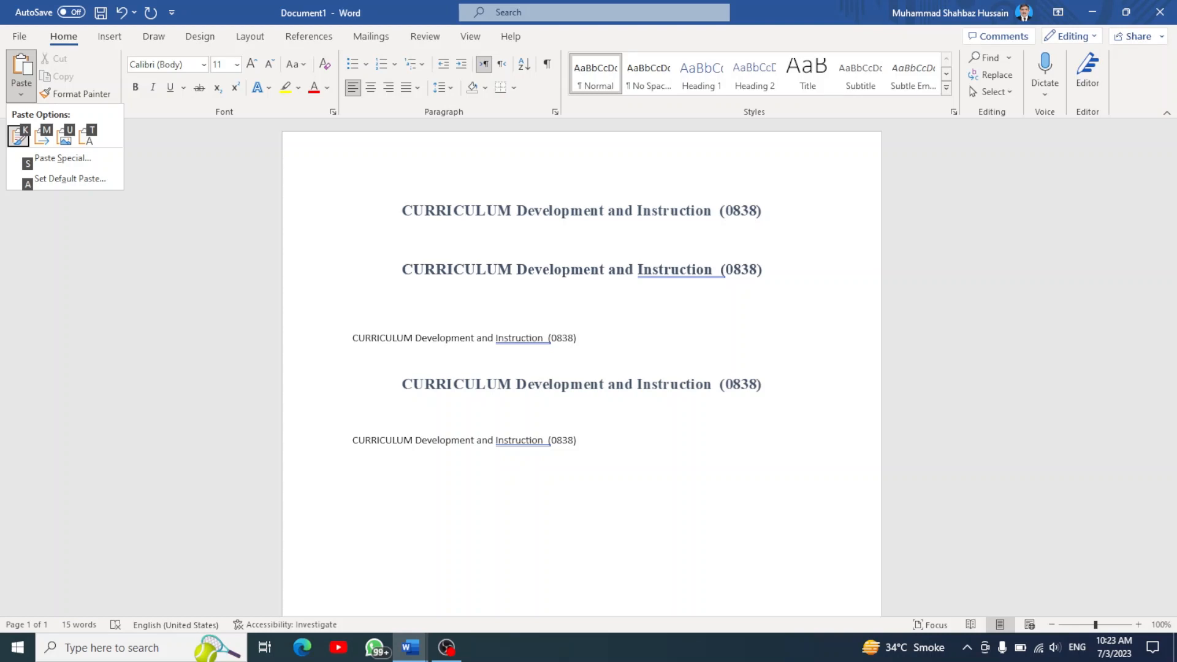
key(Down)
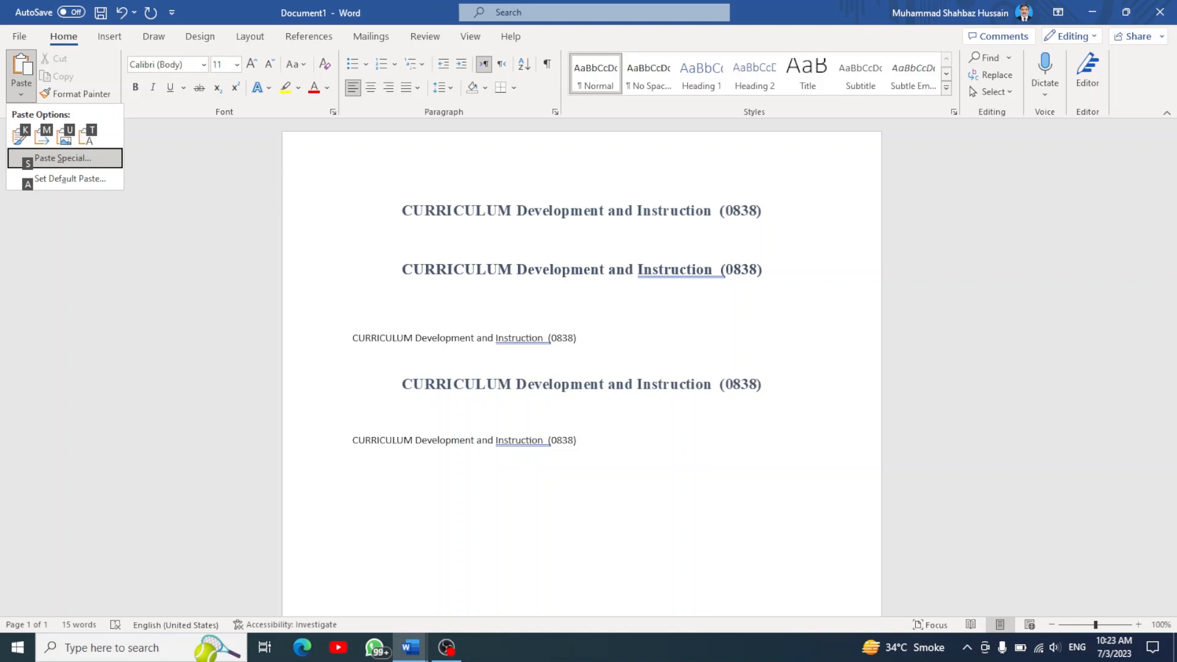
key(Up)
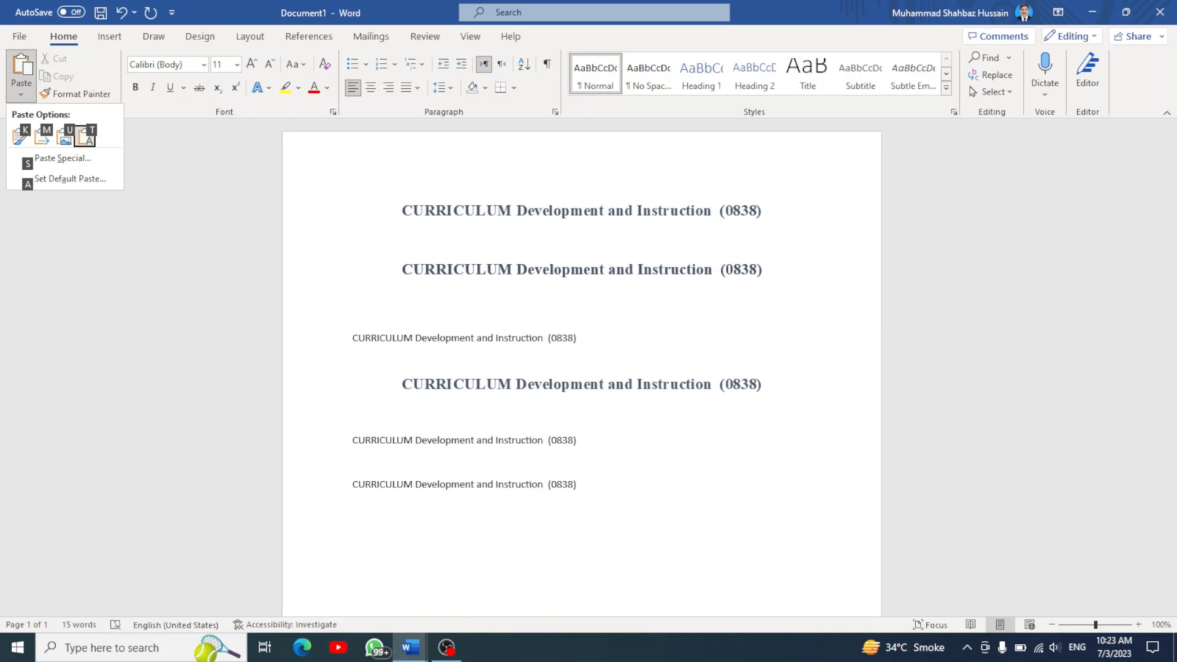
key(Return)
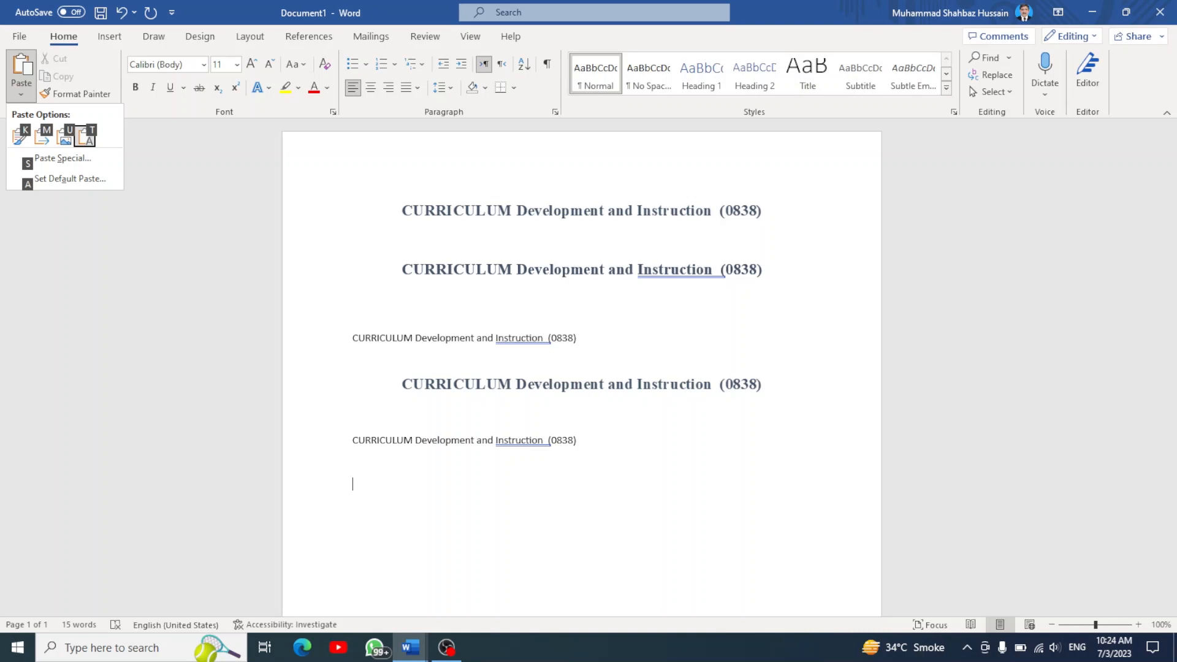
key(Right)
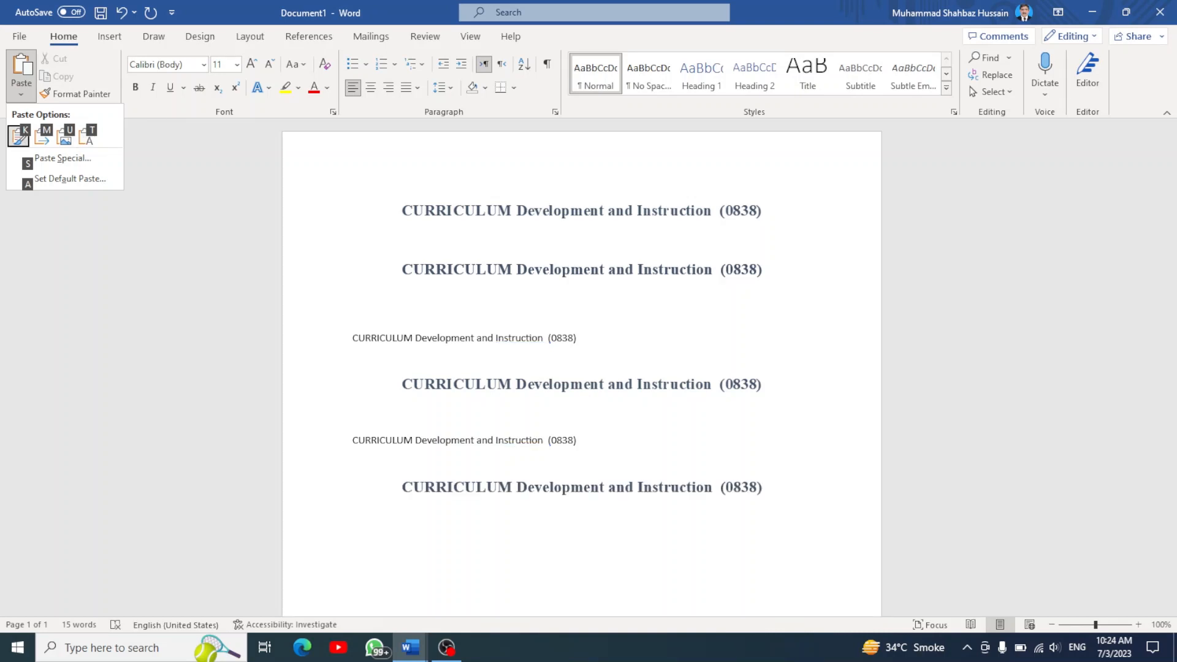
key(Right)
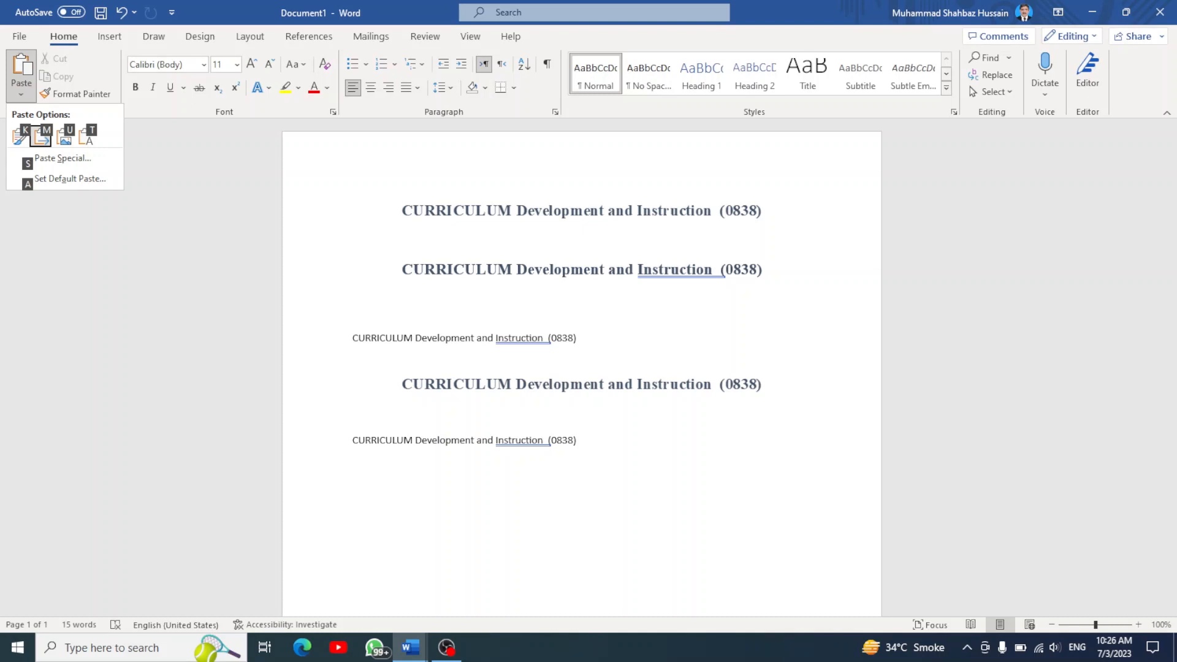
key(m)
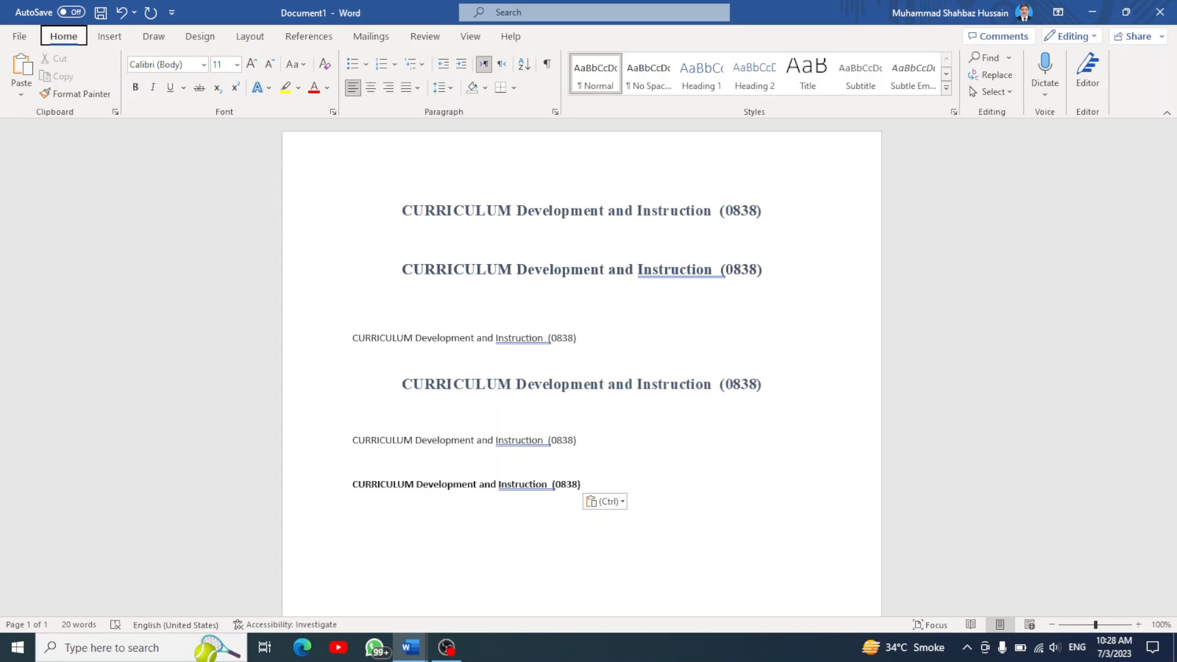
- Preview the picture, text-only and source-formatting paste options below the bold title copy without pasting
key(alt)
key(h)
key(v)
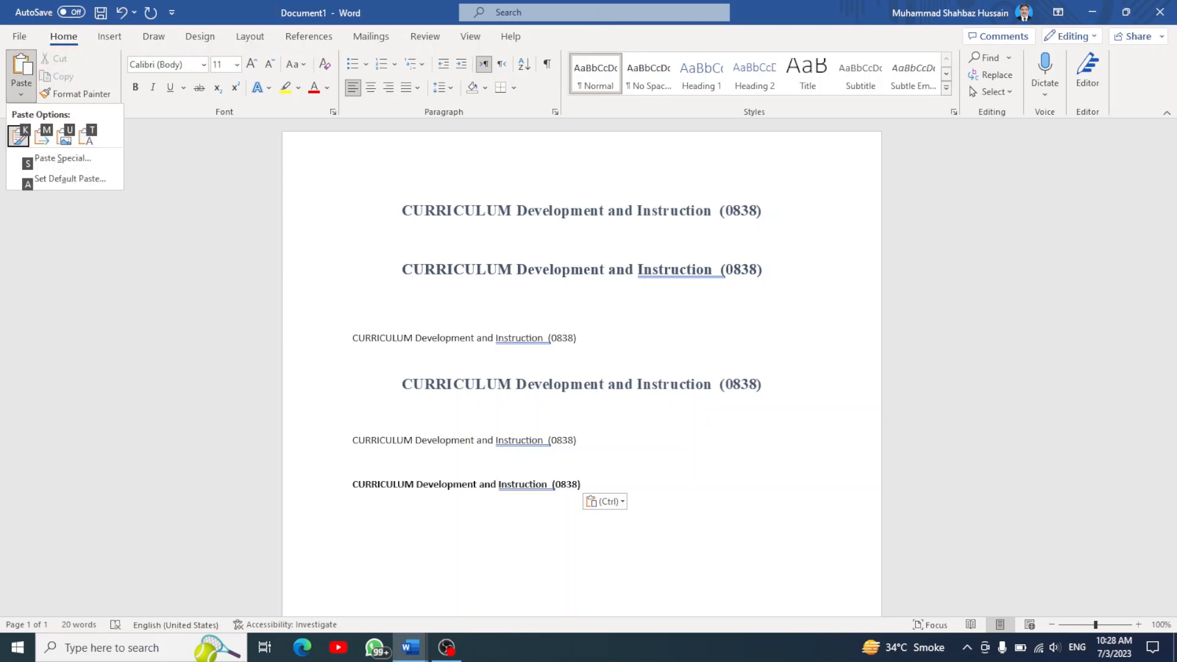
key(Right)
key(Right)
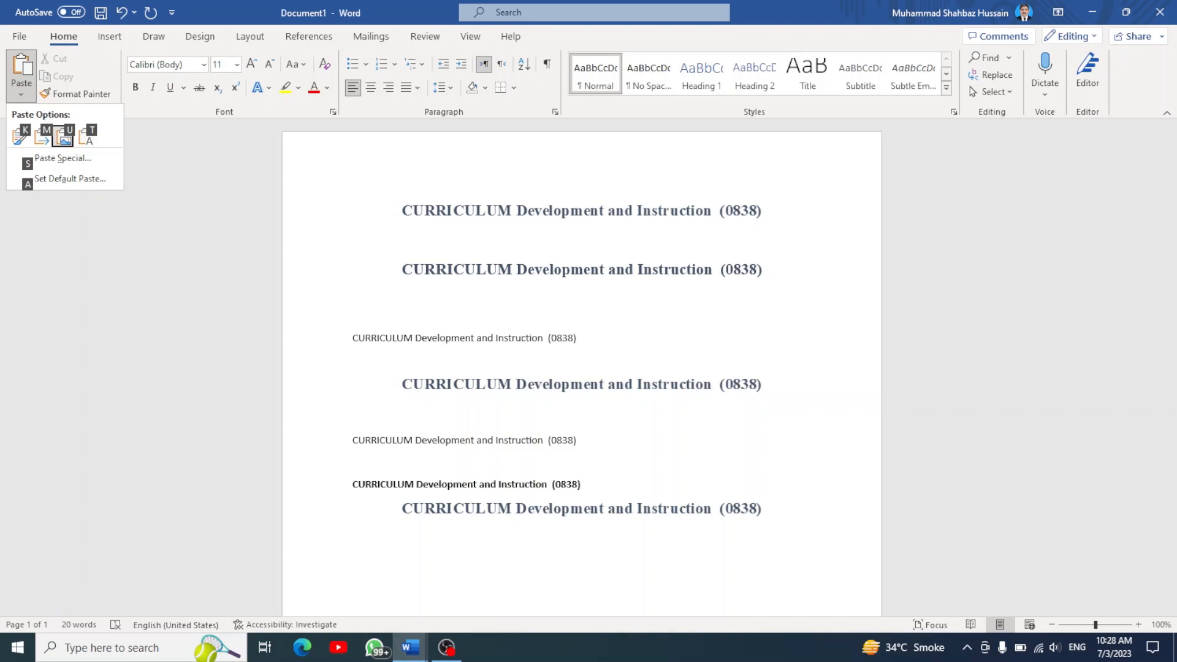
key(Right)
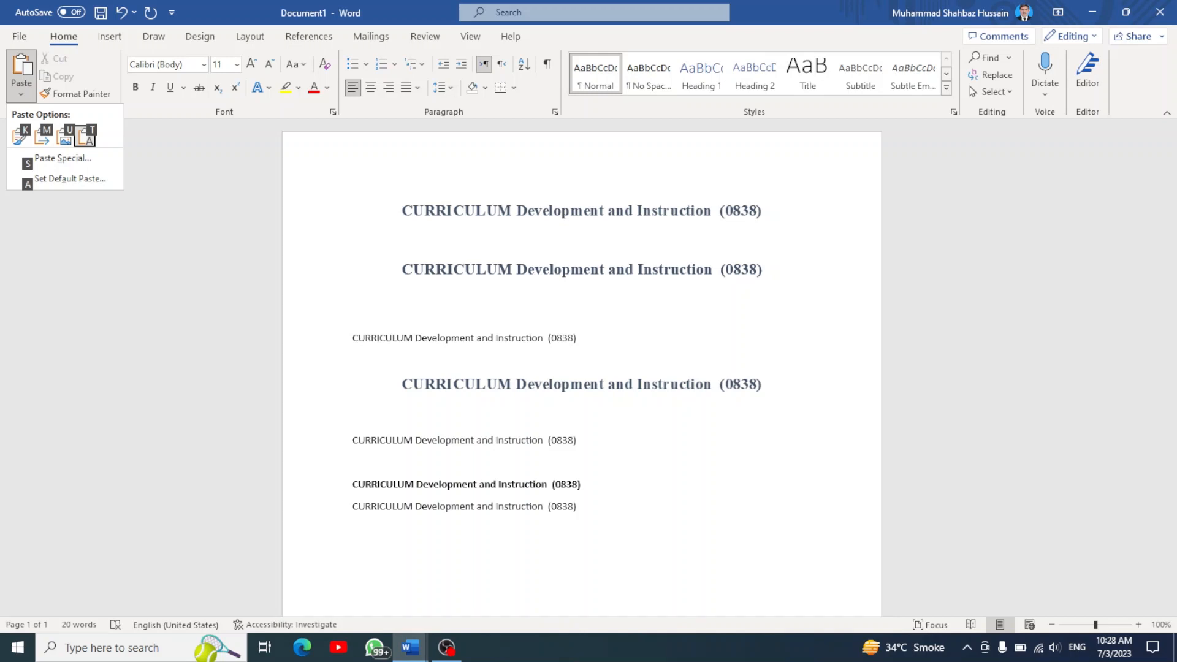
key(Right)
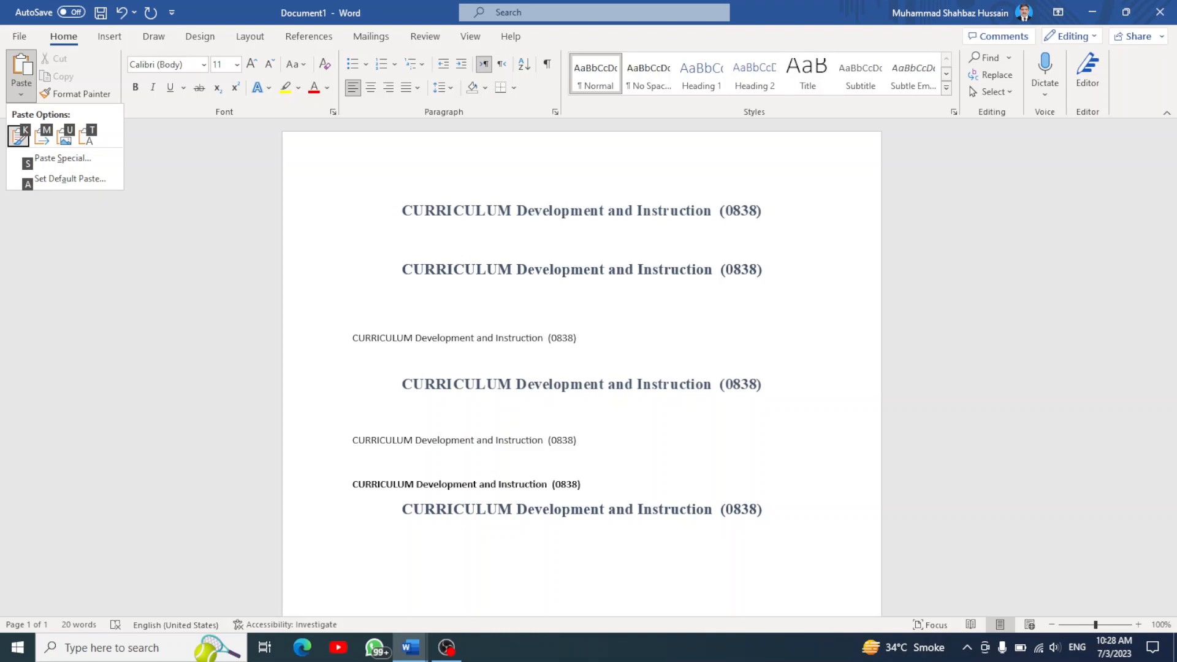
key(Escape)
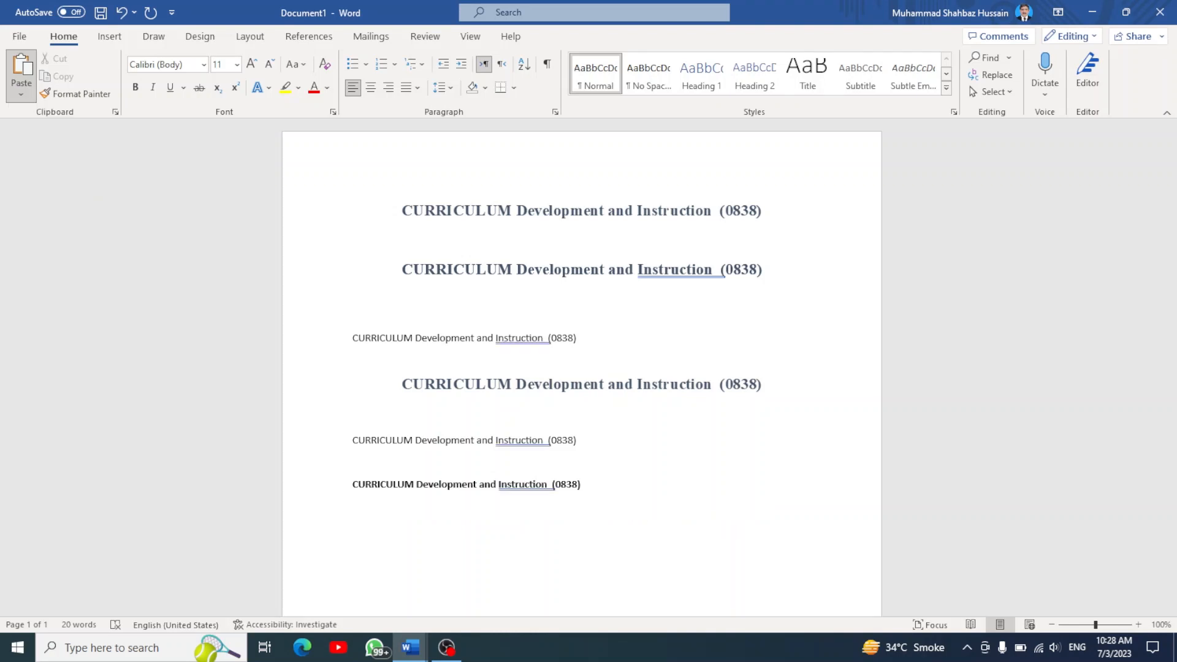